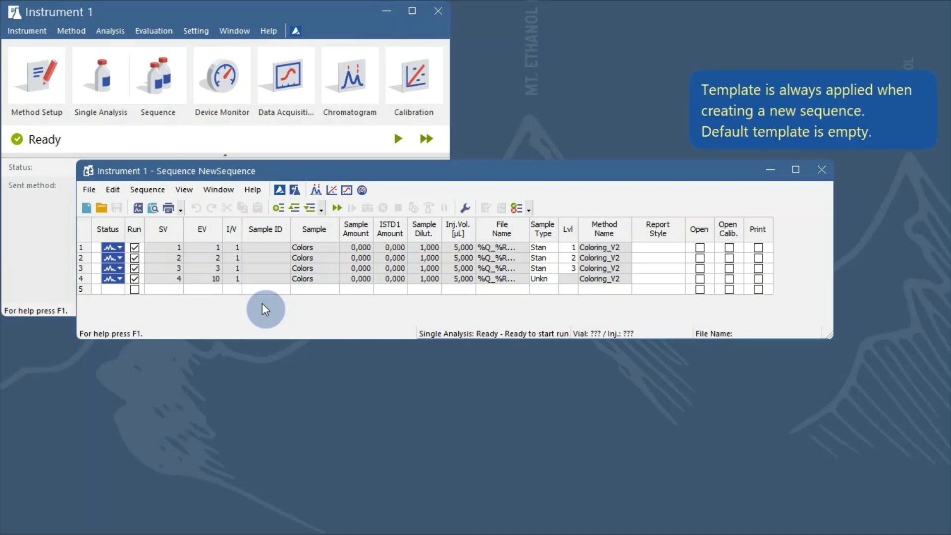
Step: Replace the four-row sample with a new, empty sequence holding one blank row
click(88, 211)
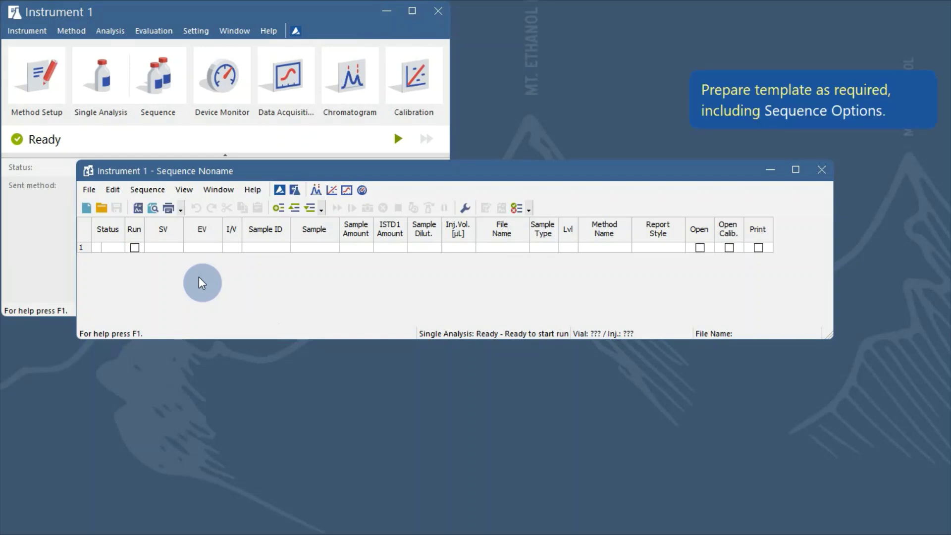
Step: Add three rows and mark them as standards at calibration levels 1–3
click(134, 247)
click(135, 269)
click(541, 247)
right_click(543, 256)
click(581, 26)
Step: Assign the Coloring_V2 method to rows 1–3
click(623, 246)
click(638, 263)
click(745, 378)
click(585, 278)
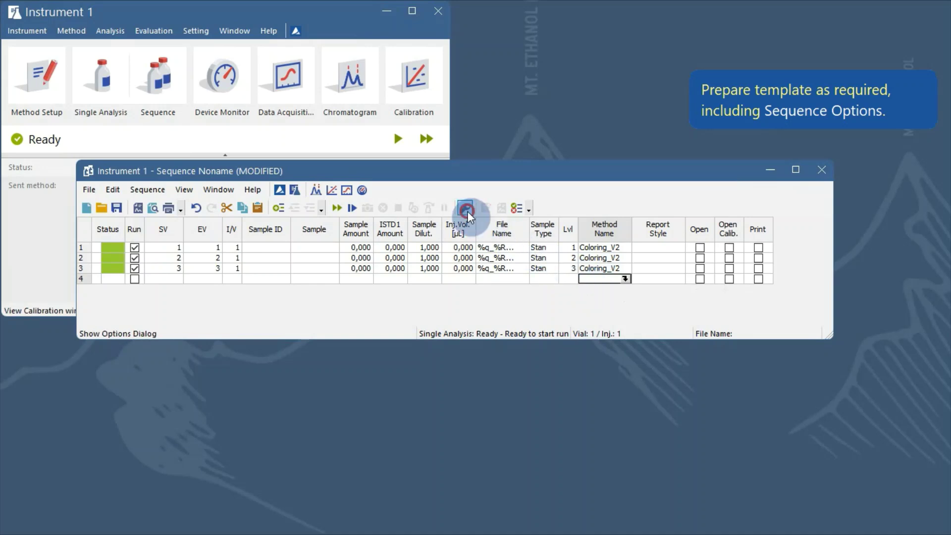
Step: Set the sequence's calibration usage to Clone on first recalibration
click(466, 208)
click(314, 326)
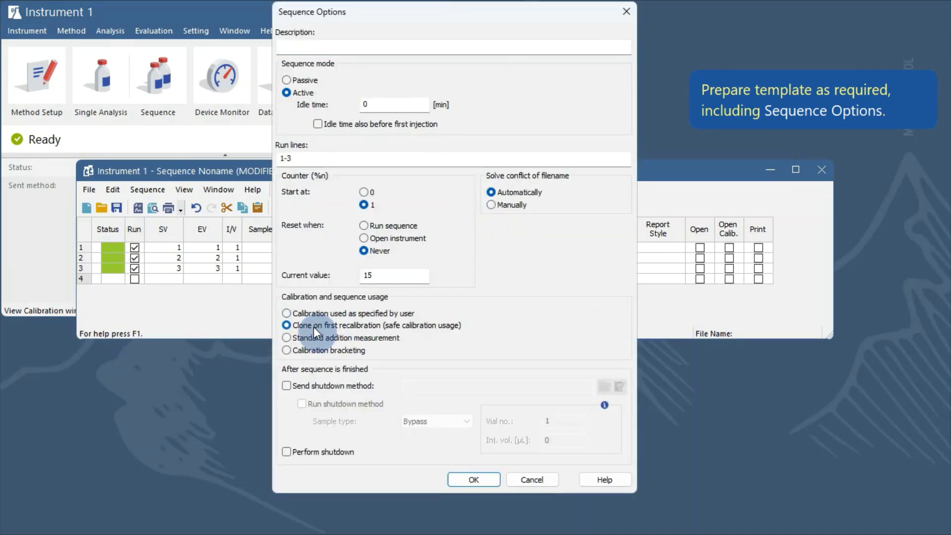
click(472, 480)
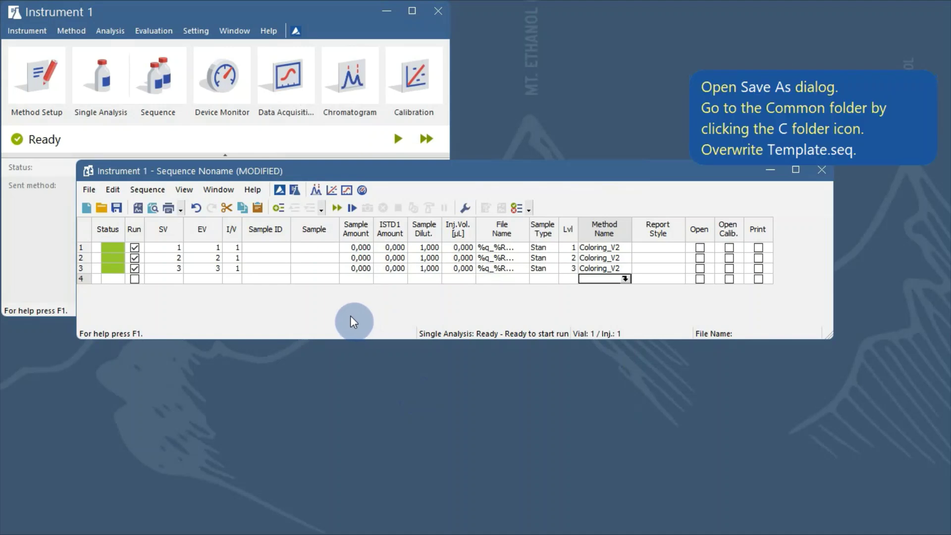
Step: Save the sequence over Template.seq in the COMMON folder, confirming the overwrite
click(90, 191)
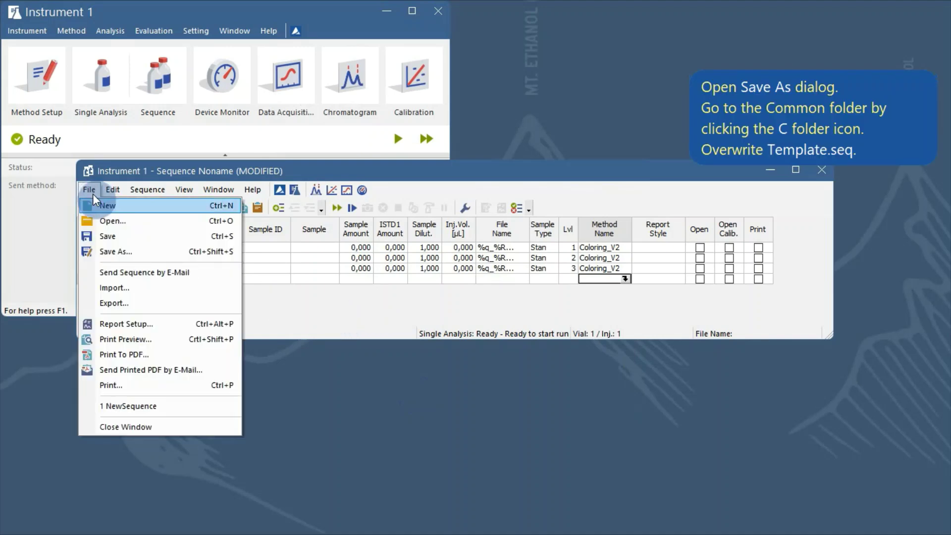
click(121, 251)
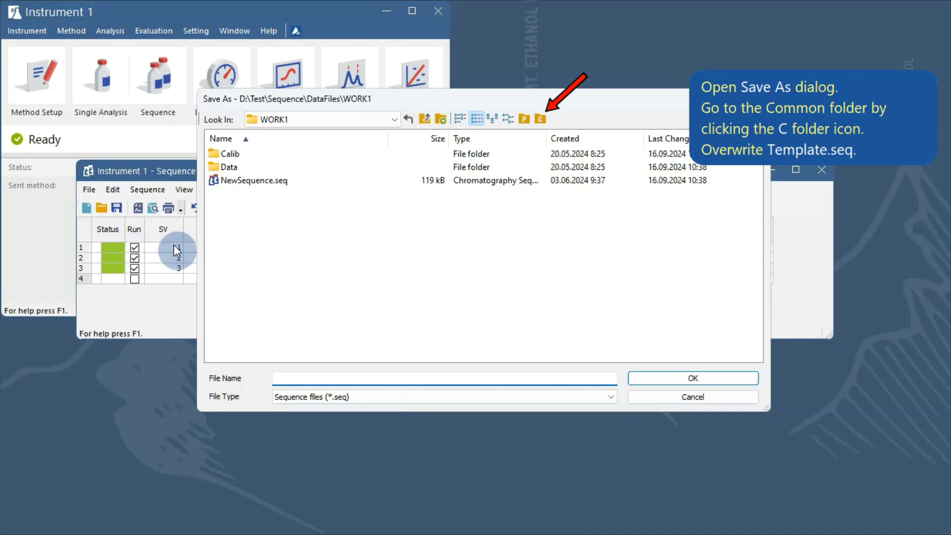
click(539, 119)
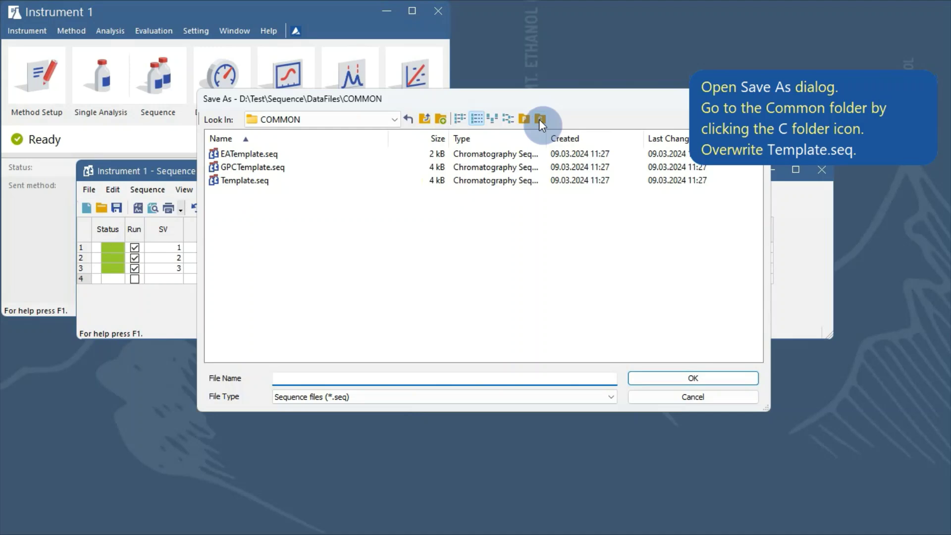
click(246, 184)
click(643, 380)
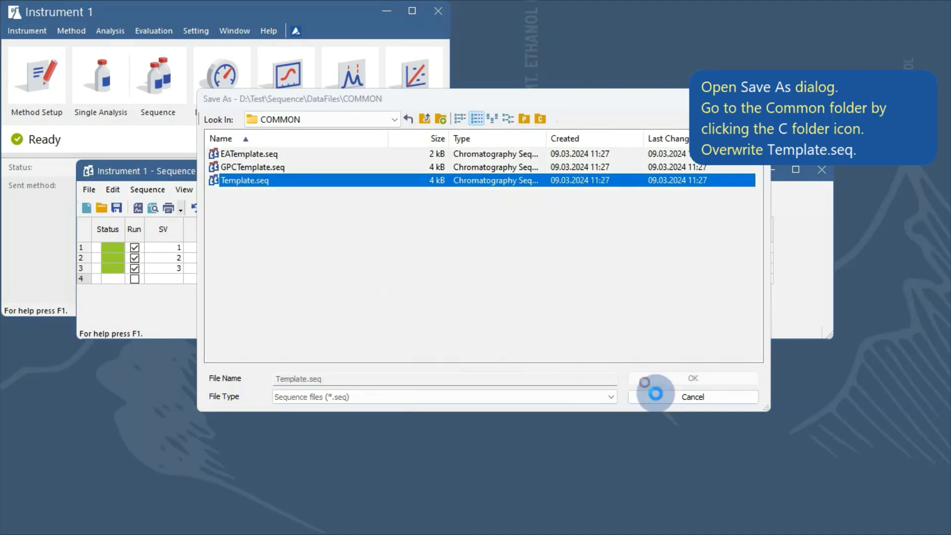
click(443, 279)
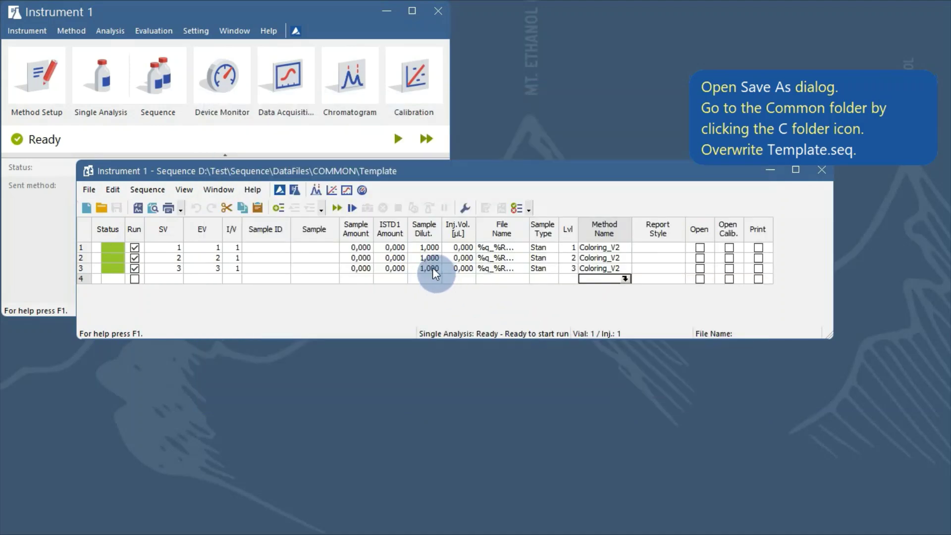
Step: Open the saved NewSequence.seq sequence
click(102, 208)
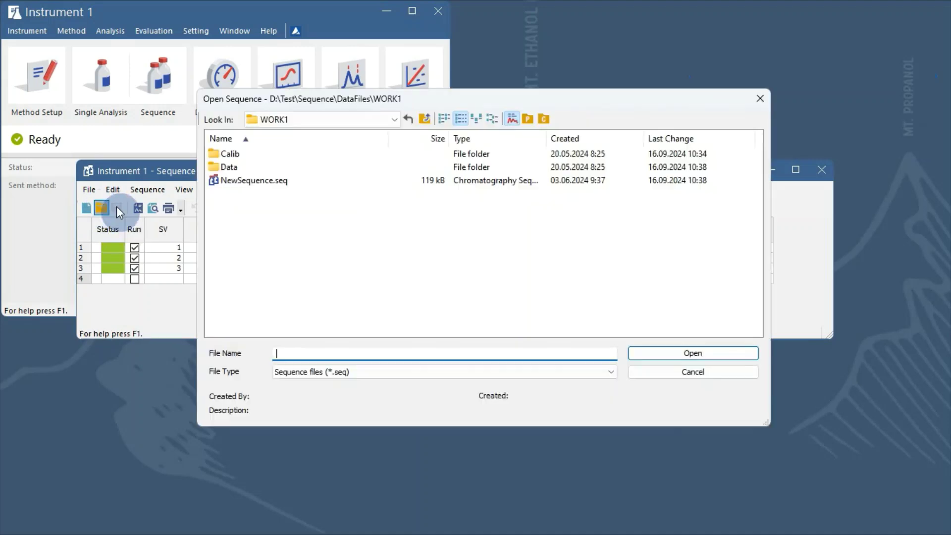
click(252, 180)
click(624, 355)
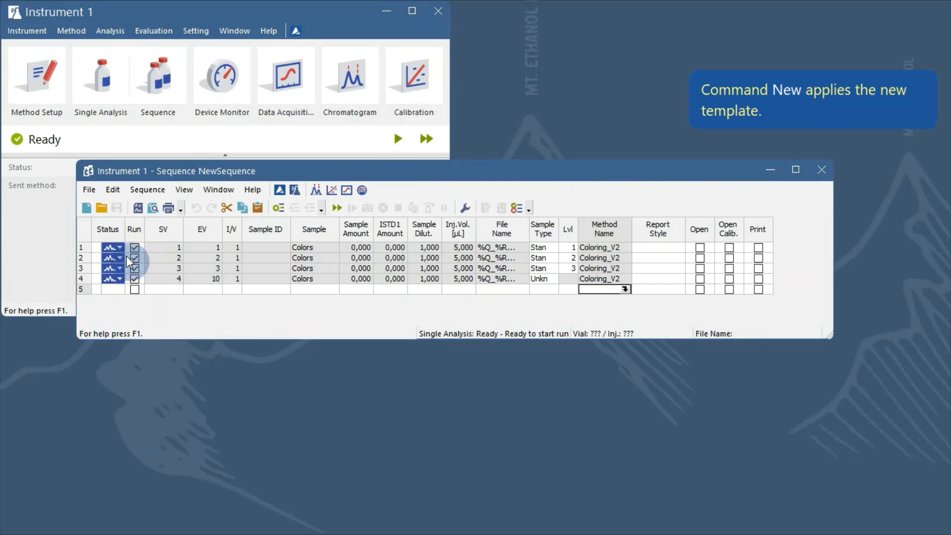
Step: Create a new sequence from the template and check its Sequence Options, leaving them unchanged
click(85, 208)
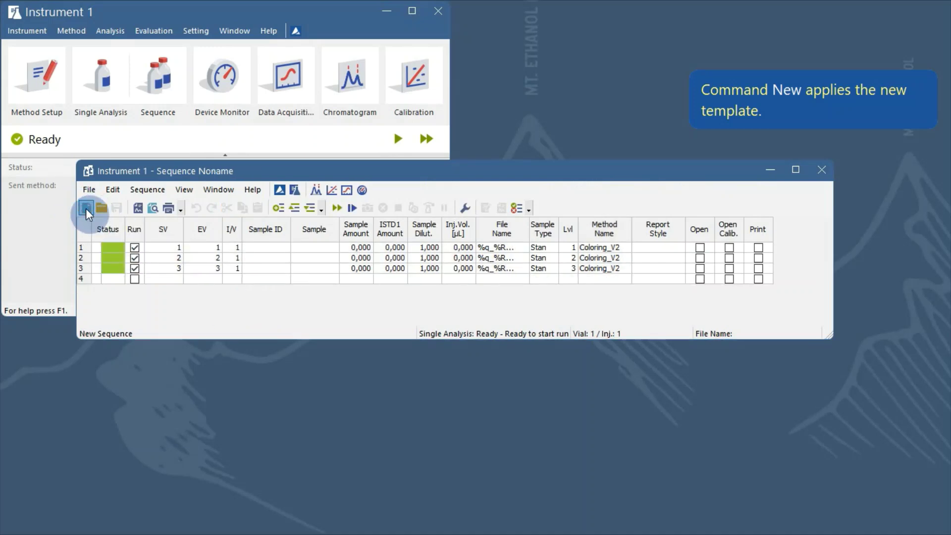
click(465, 211)
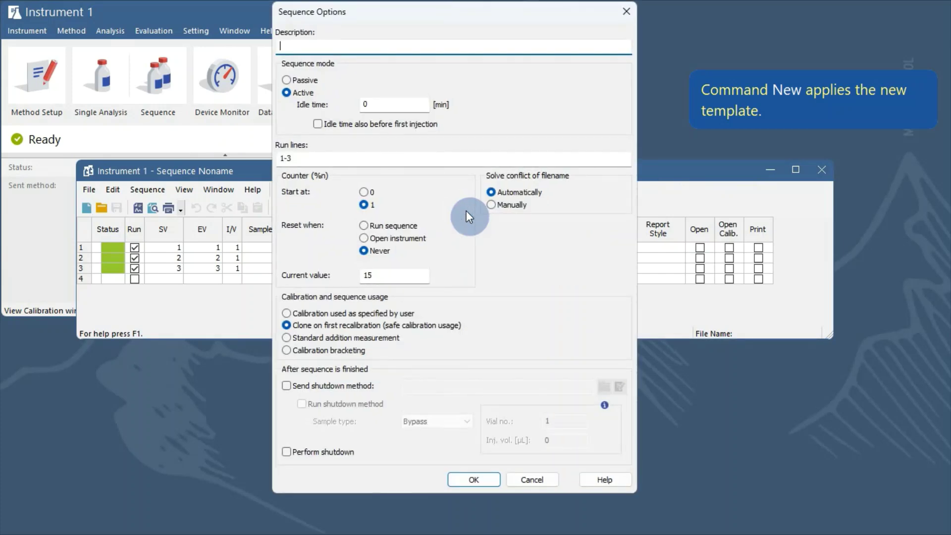
click(468, 468)
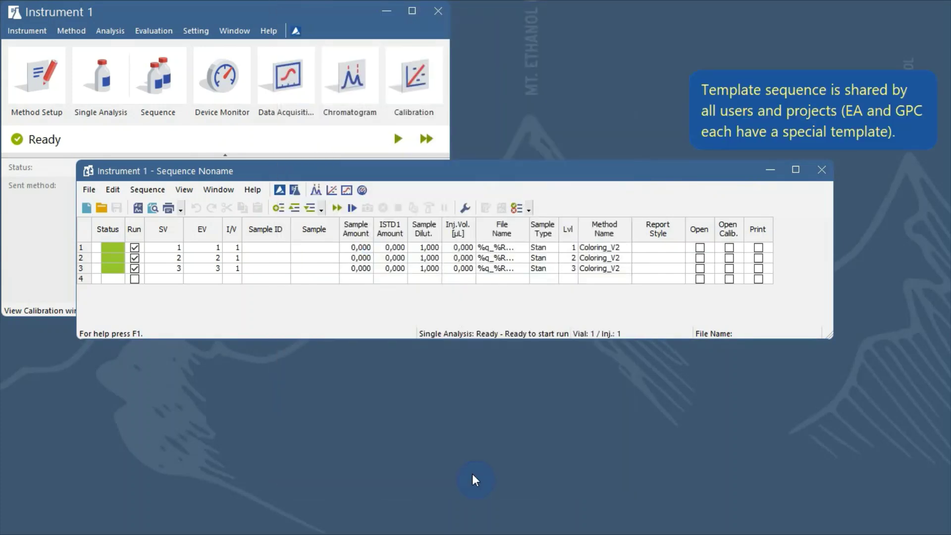